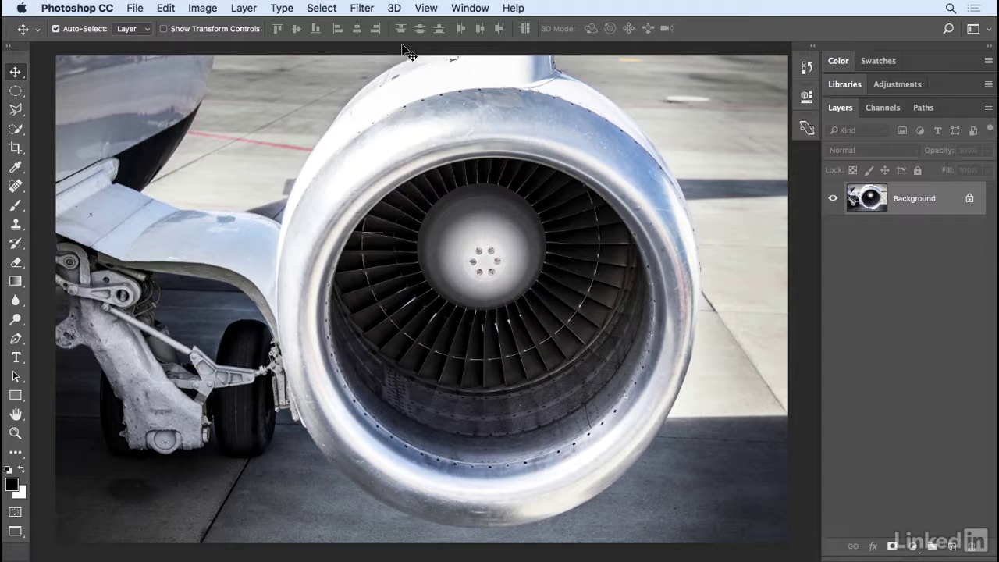
# Convert the jet engine photo's Background layer for smart filters, turning it into smart object Layer 0
pyautogui.click(361, 8)
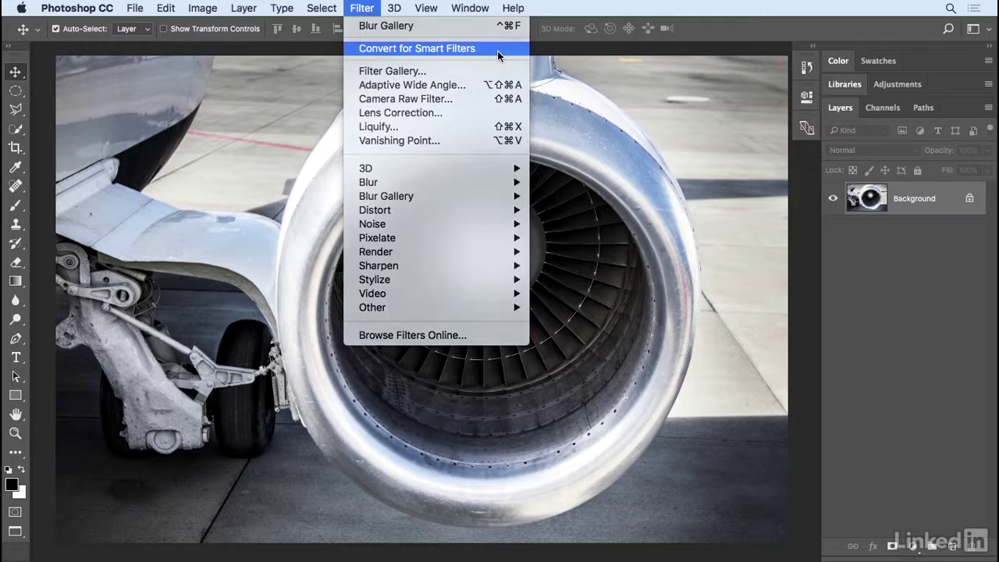
pyautogui.click(497, 51)
pyautogui.click(363, 9)
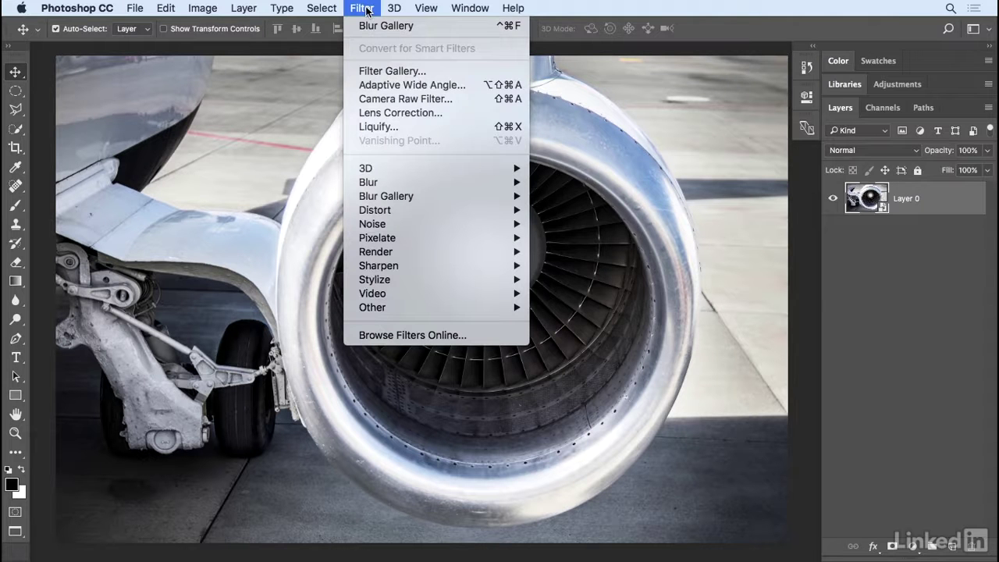
# Add a Spin Blur centred on the engine hub with a 108° blur angle
pyautogui.moveTo(457, 195)
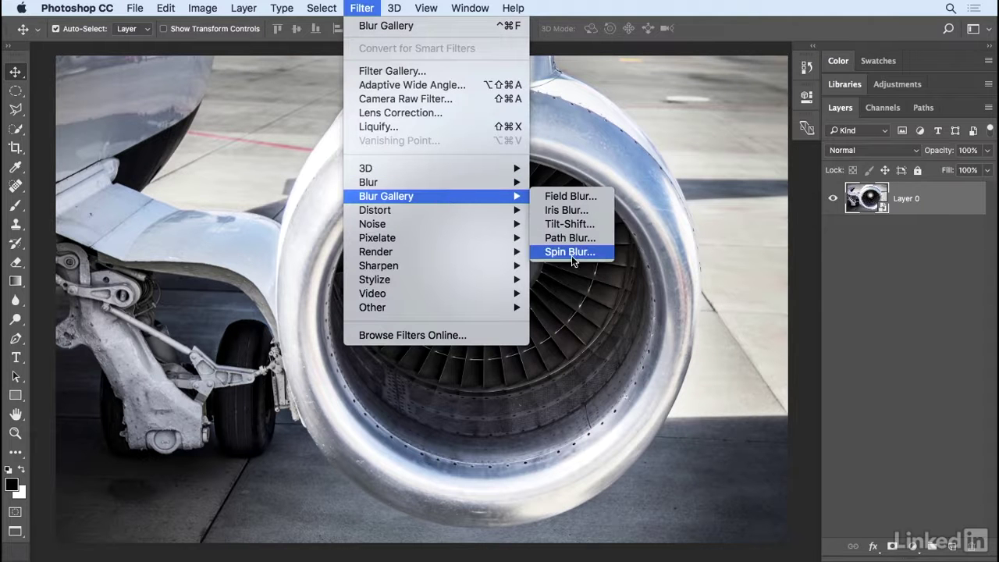
pyautogui.click(598, 252)
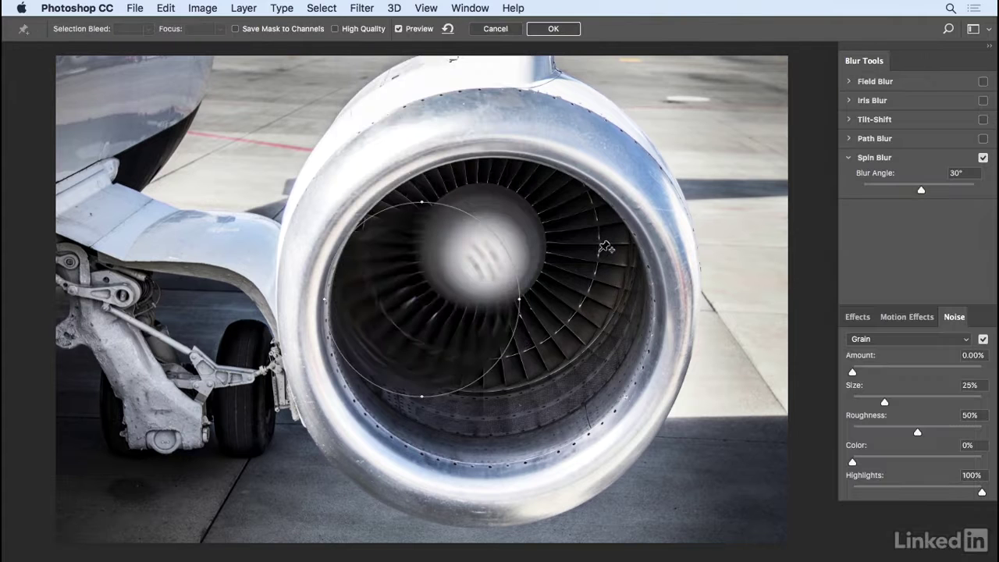
pyautogui.moveTo(431, 299)
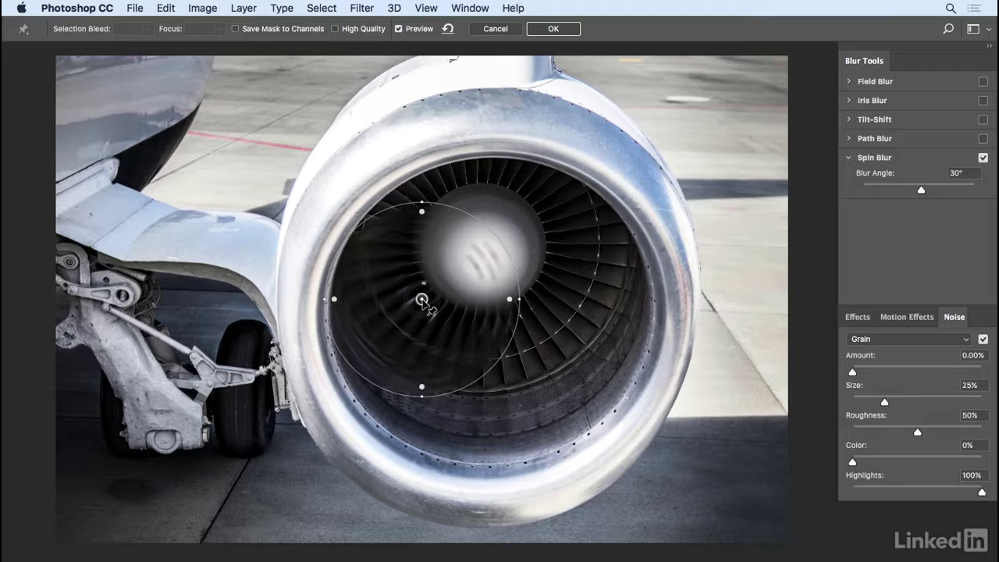
pyautogui.moveTo(422, 300); pyautogui.dragTo(497, 290)
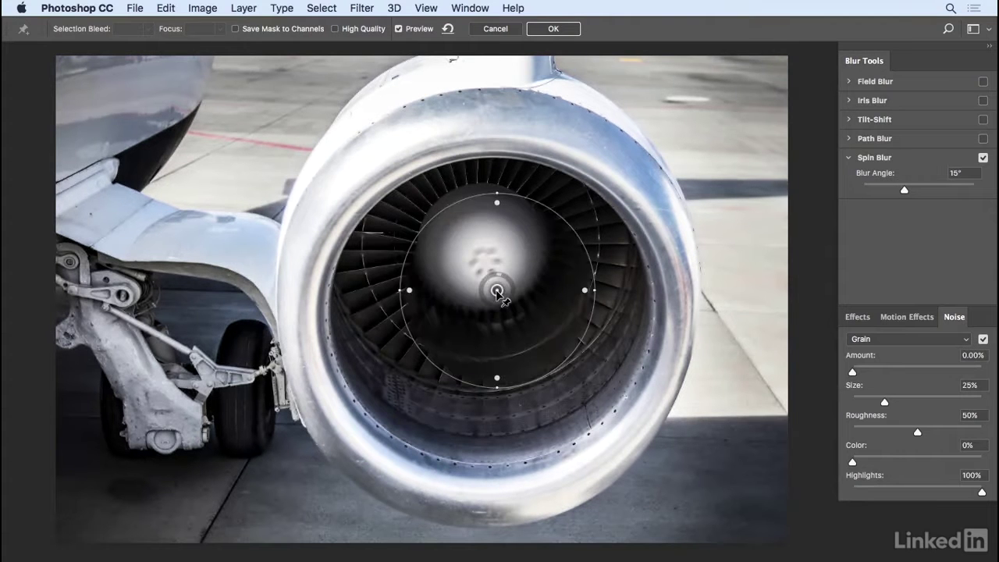
pyautogui.moveTo(501, 277); pyautogui.dragTo(510, 310)
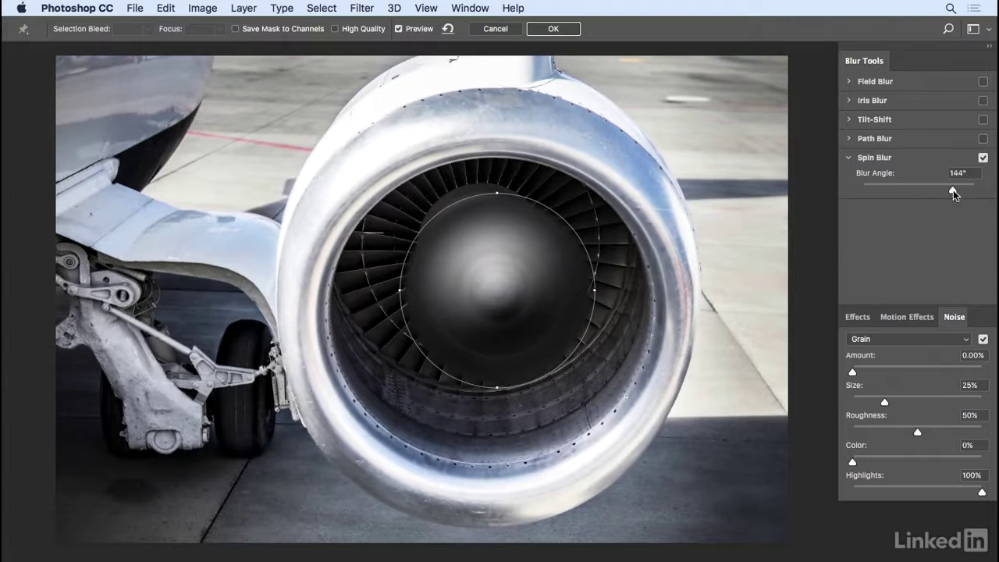
pyautogui.moveTo(952, 189)
pyautogui.mouseDown()
pyautogui.moveTo(898, 187)
pyautogui.moveTo(944, 191)
pyautogui.mouseUp()
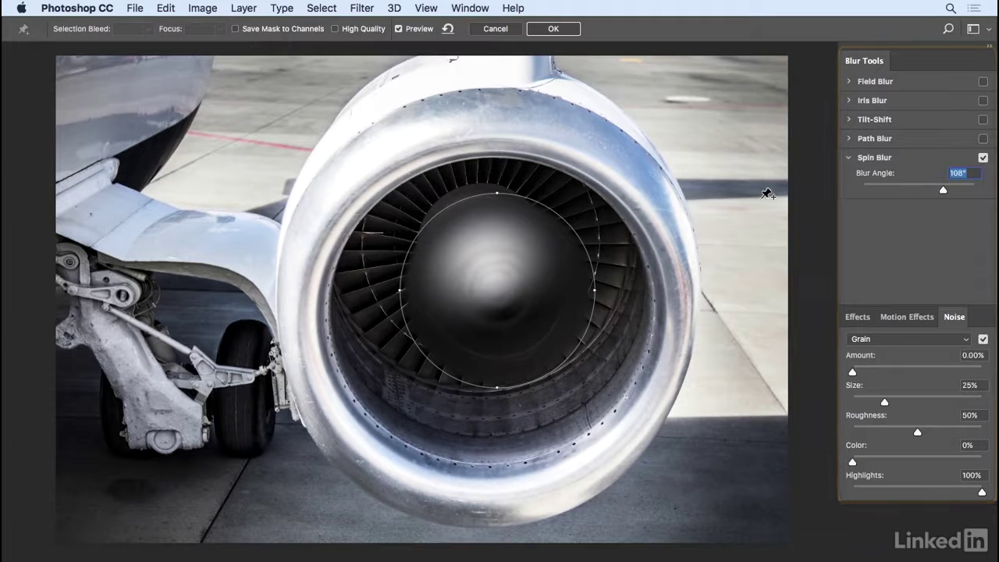
# Enlarge the spin blur ellipse and its feather to cover the whole engine intake rim
pyautogui.moveTo(584, 244)
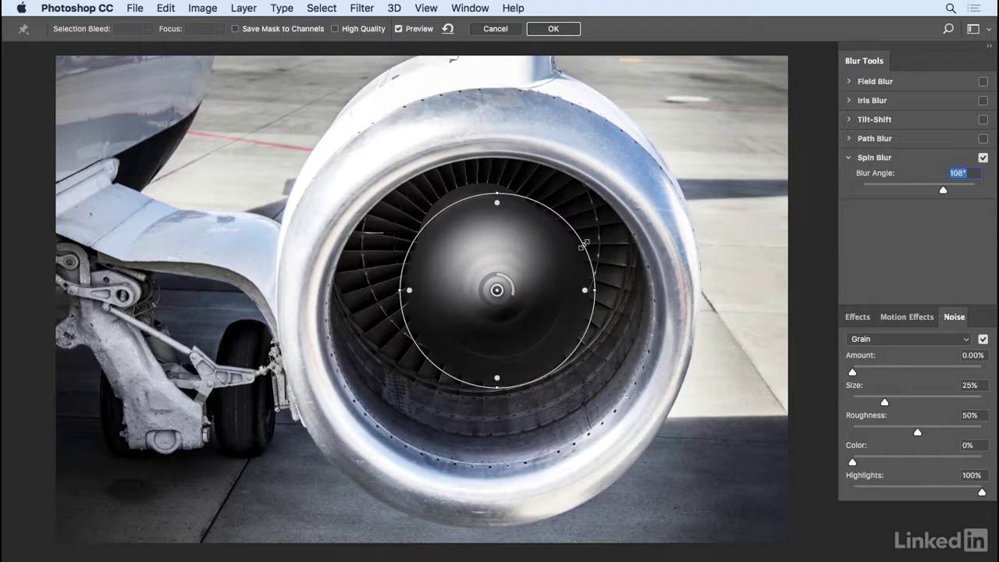
pyautogui.moveTo(584, 245); pyautogui.dragTo(647, 201)
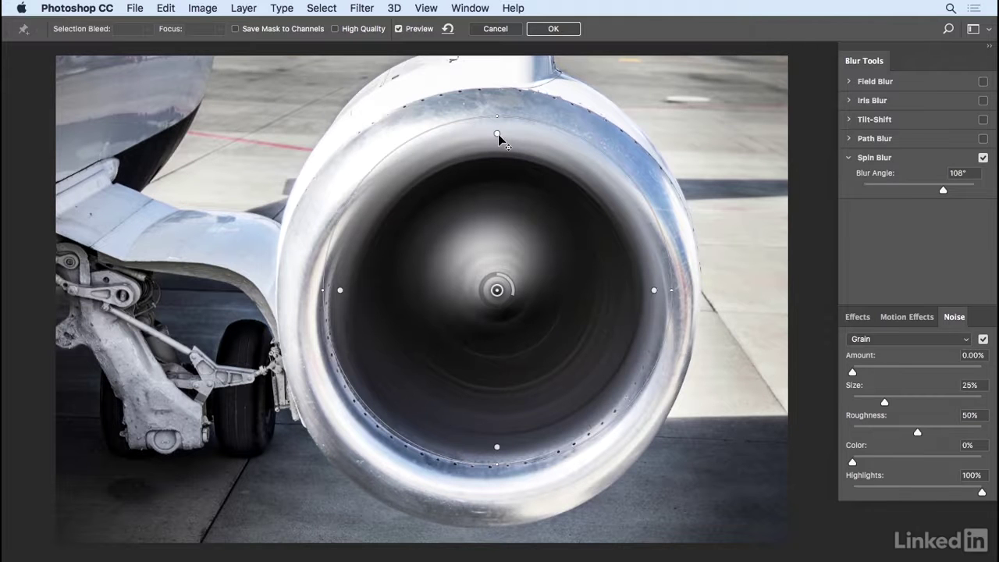
pyautogui.moveTo(497, 133); pyautogui.dragTo(497, 221)
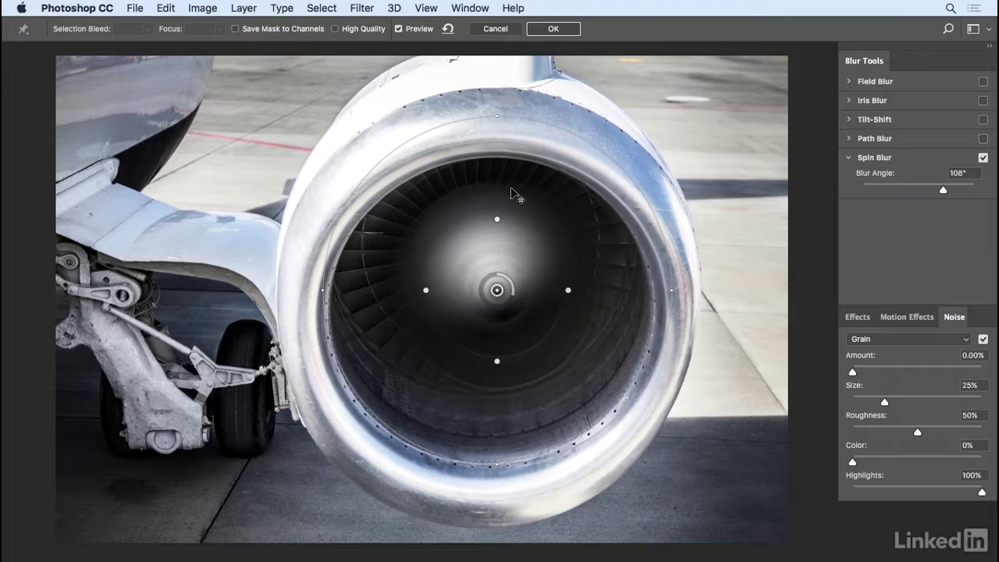
pyautogui.moveTo(497, 221); pyautogui.dragTo(500, 125)
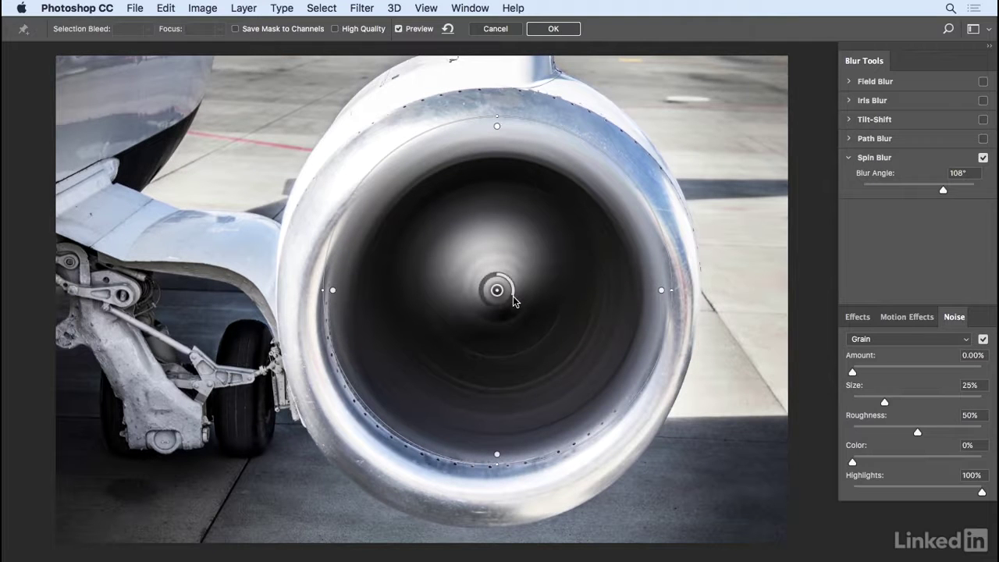
# Shrink and recentre the Spin Blur ellipse over the fan hub, widen it, then set 117°
pyautogui.moveTo(515, 301); pyautogui.dragTo(494, 273)
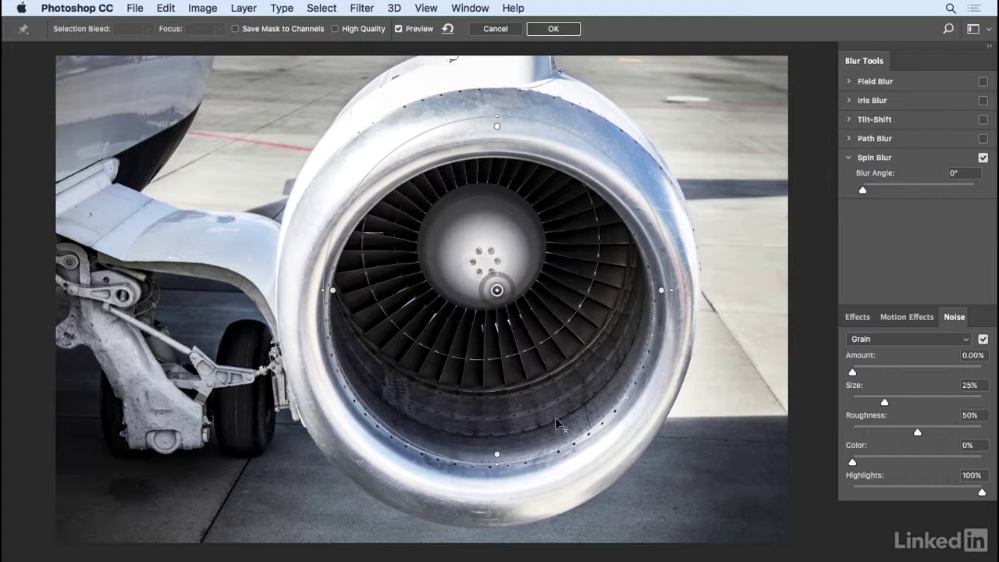
pyautogui.moveTo(569, 445); pyautogui.dragTo(546, 398)
pyautogui.moveTo(496, 290); pyautogui.dragTo(485, 269)
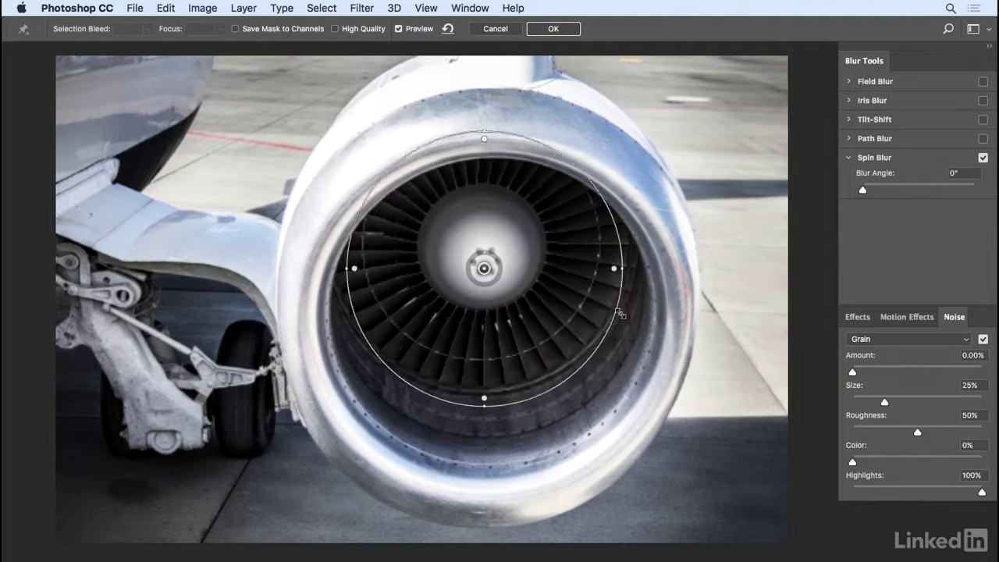
pyautogui.moveTo(492, 269); pyautogui.dragTo(483, 242)
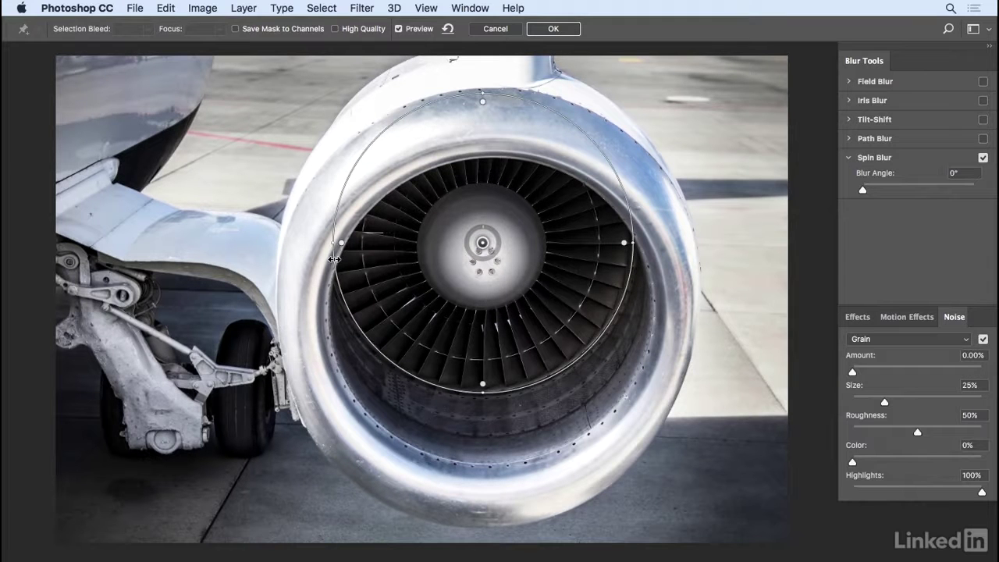
pyautogui.moveTo(333, 259); pyautogui.dragTo(330, 259)
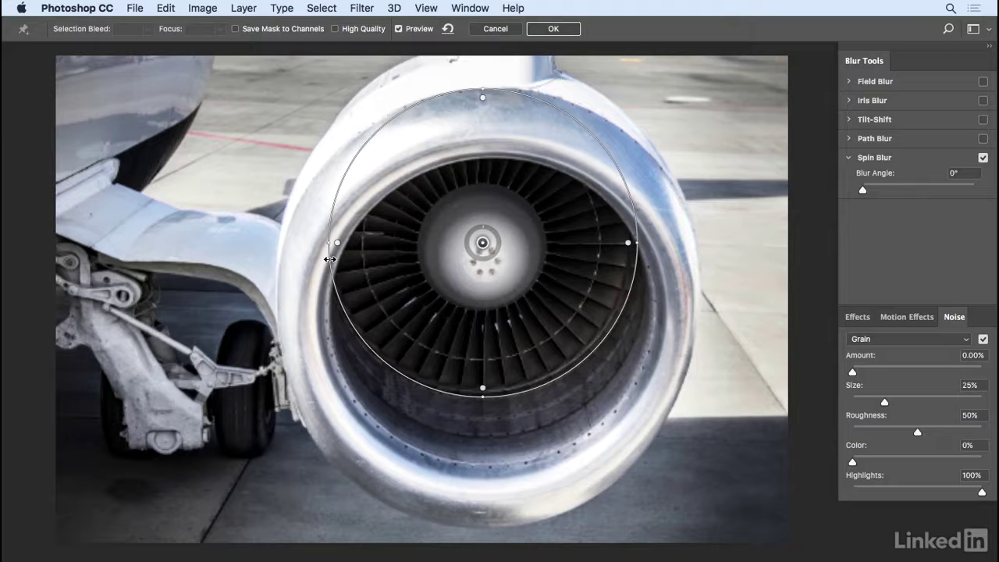
pyautogui.moveTo(484, 247); pyautogui.dragTo(478, 241)
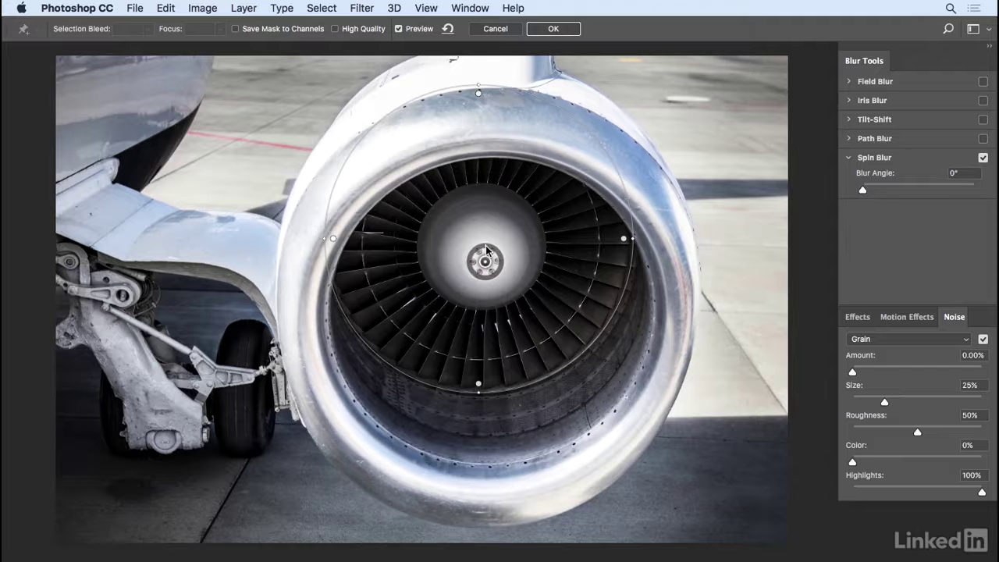
pyautogui.moveTo(486, 246); pyautogui.dragTo(500, 268)
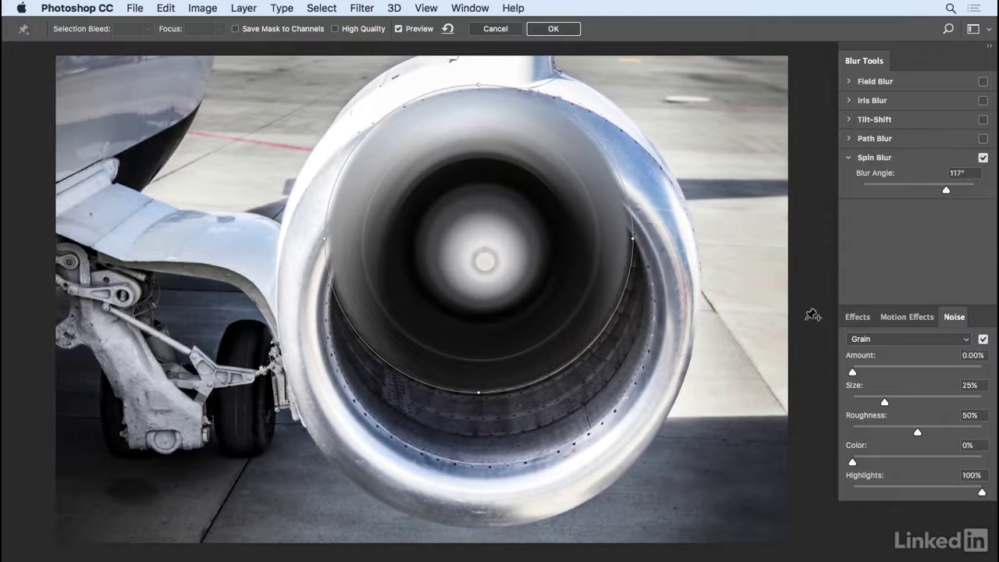
# Adjust the strobe settings (2 flashes, 0° flash duration) and lower the Spin Blur angle to 13°
pyautogui.click(902, 316)
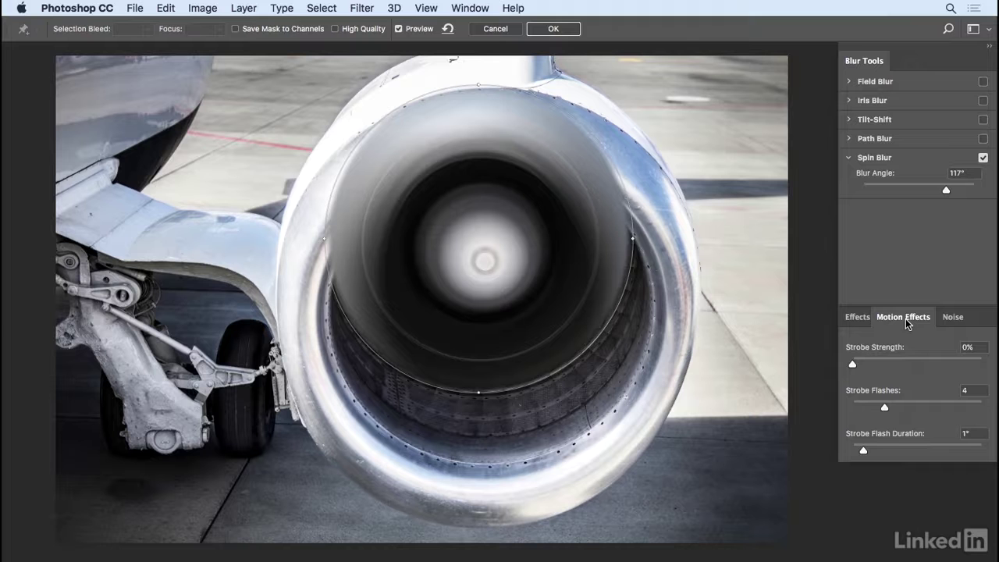
pyautogui.moveTo(852, 364); pyautogui.dragTo(958, 362)
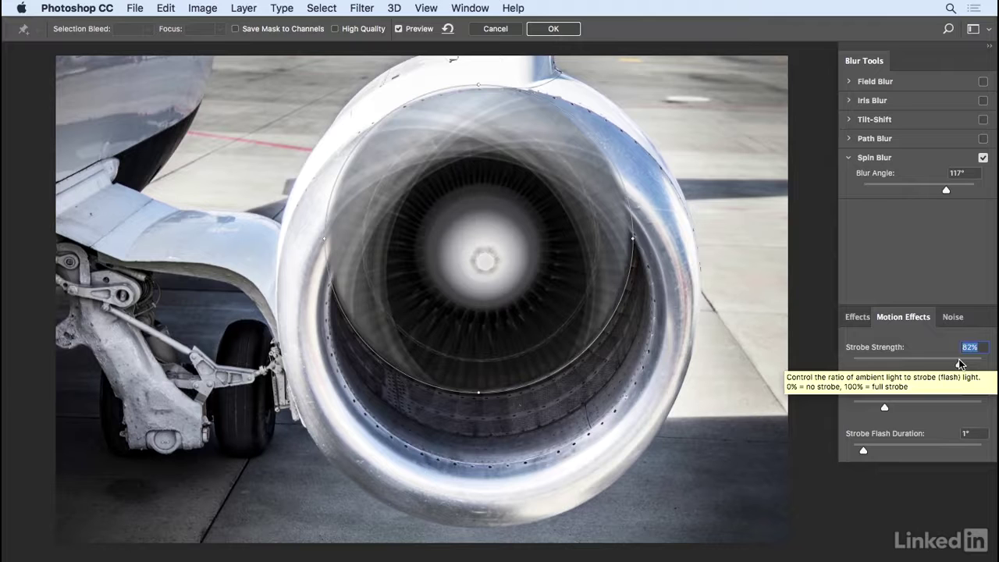
pyautogui.moveTo(959, 364); pyautogui.dragTo(983, 364)
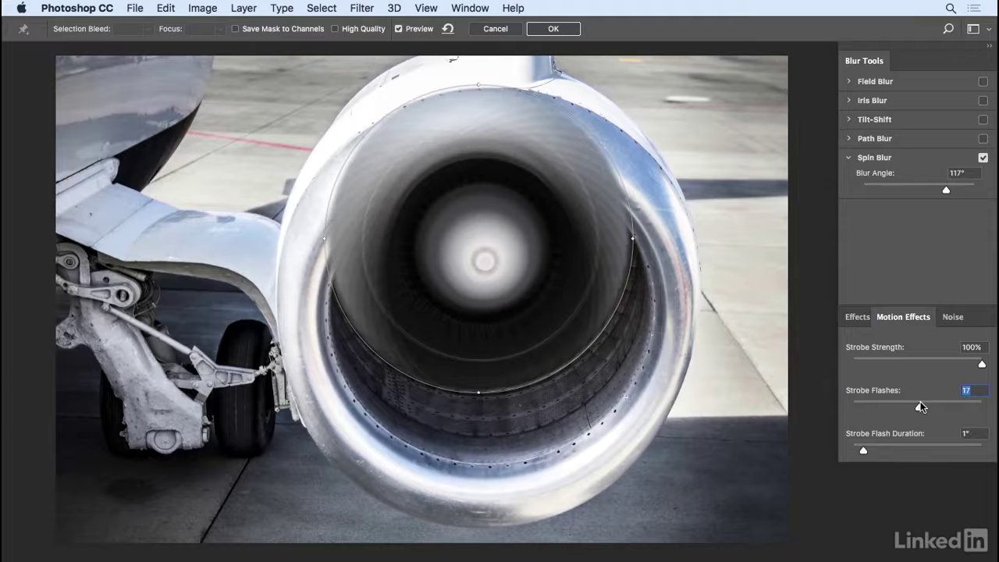
pyautogui.moveTo(919, 401); pyautogui.dragTo(870, 409)
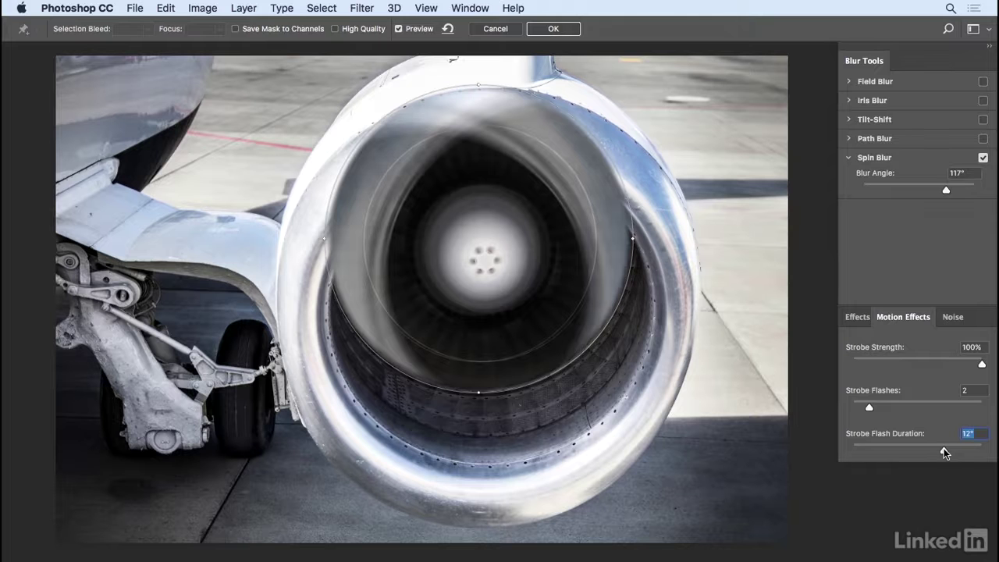
pyautogui.moveTo(941, 450); pyautogui.dragTo(850, 450)
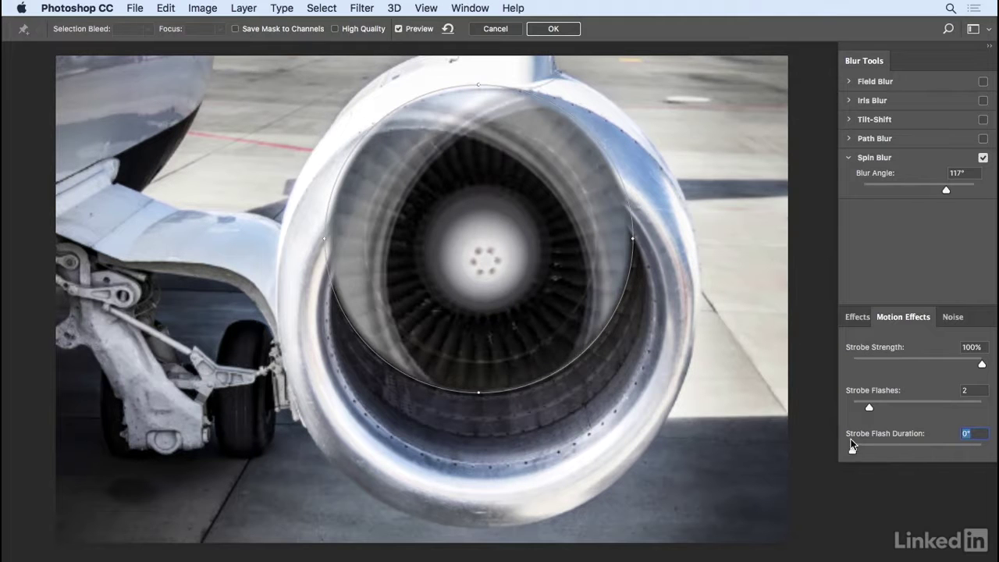
pyautogui.moveTo(982, 364); pyautogui.dragTo(851, 365)
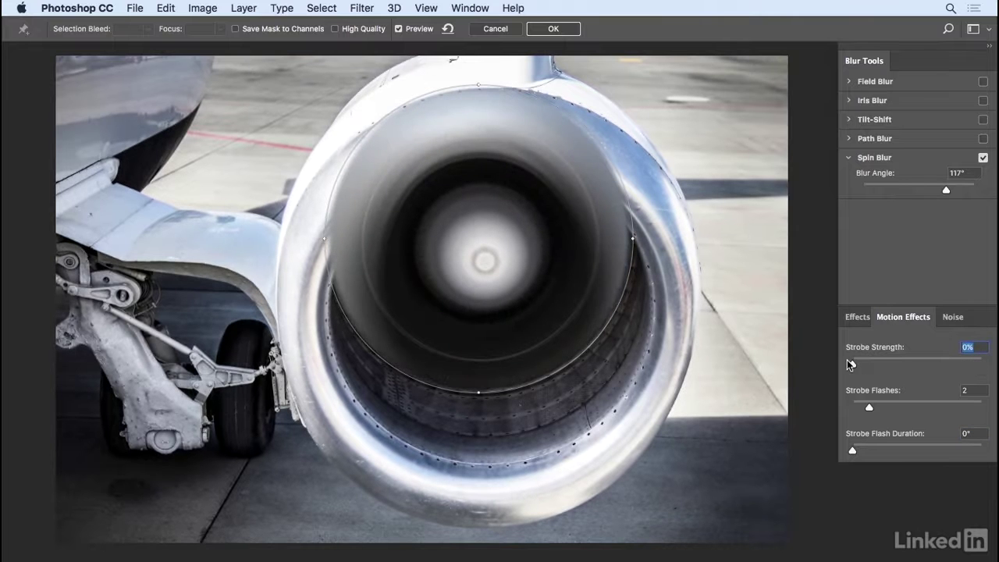
pyautogui.moveTo(946, 189); pyautogui.dragTo(899, 188)
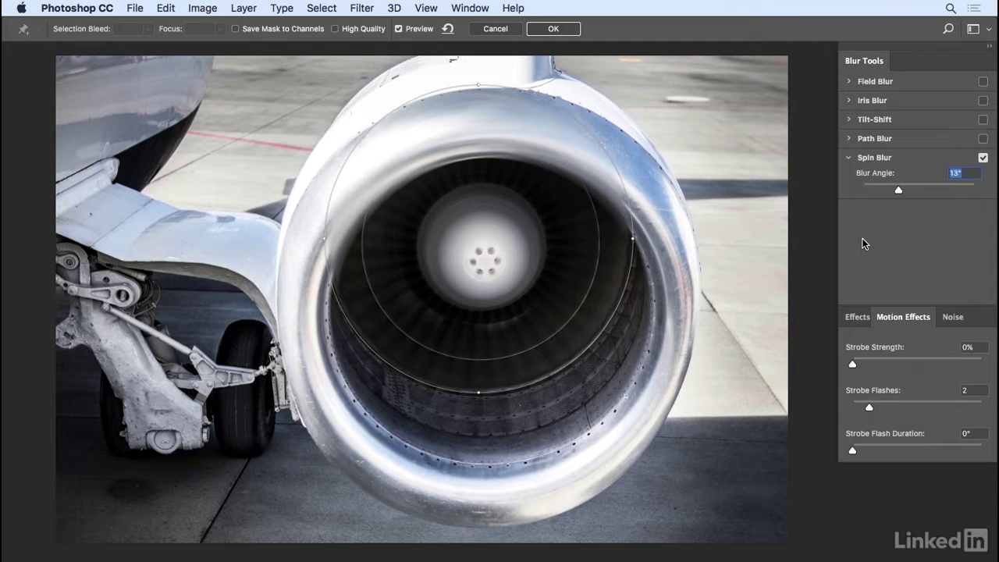
# Commit the Spin Blur as a Blur Gallery smart filter on Layer 0, select its mask, and hide it
pyautogui.click(552, 29)
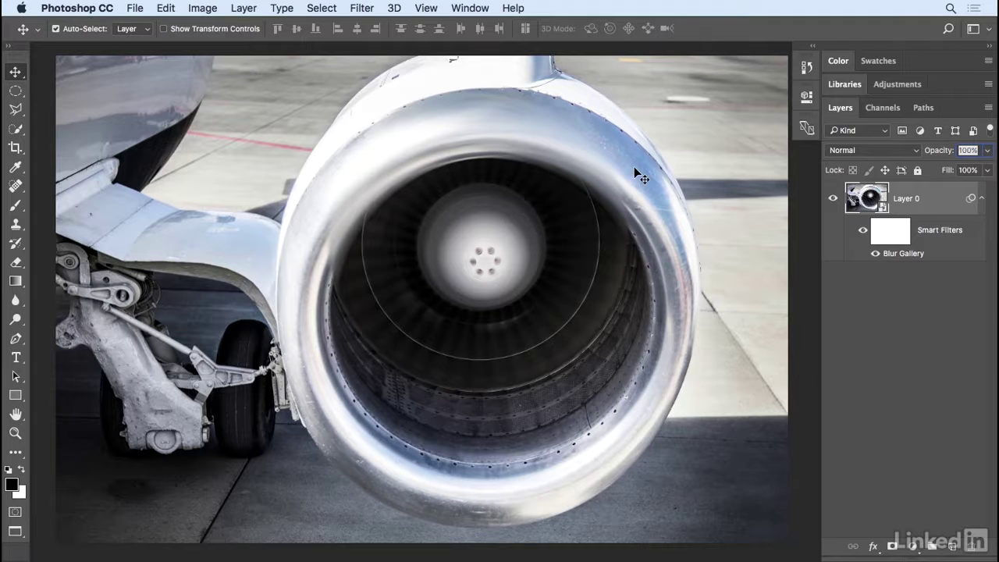
pyautogui.click(901, 229)
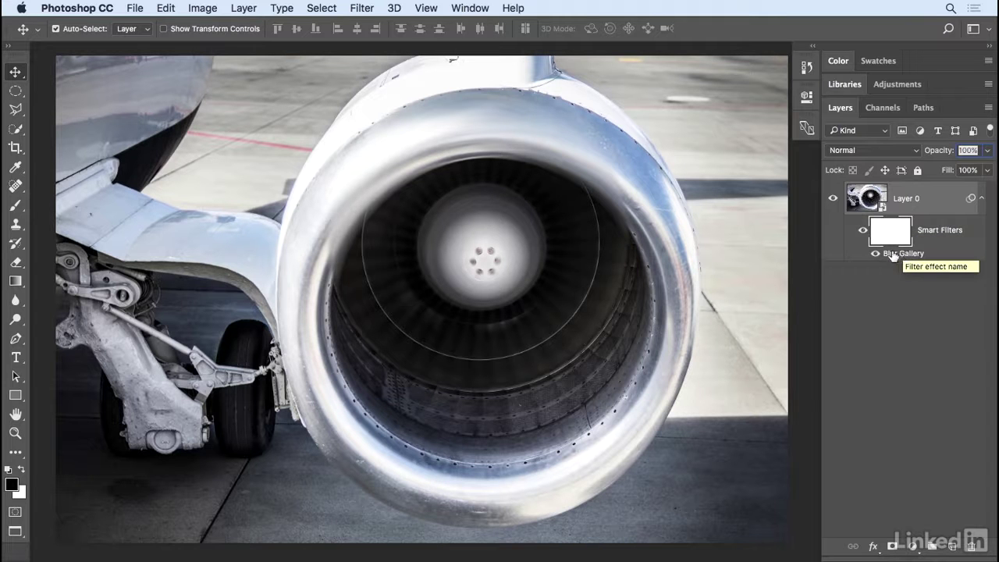
pyautogui.click(875, 254)
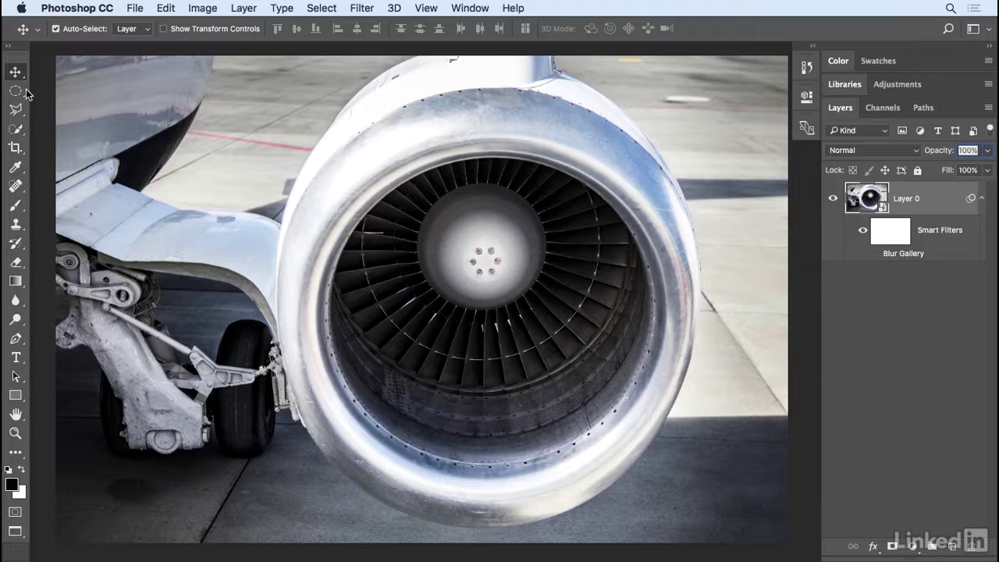
# Draw an elliptical marquee selection around the engine intake
pyautogui.moveTo(16, 92); pyautogui.dragTo(64, 100)
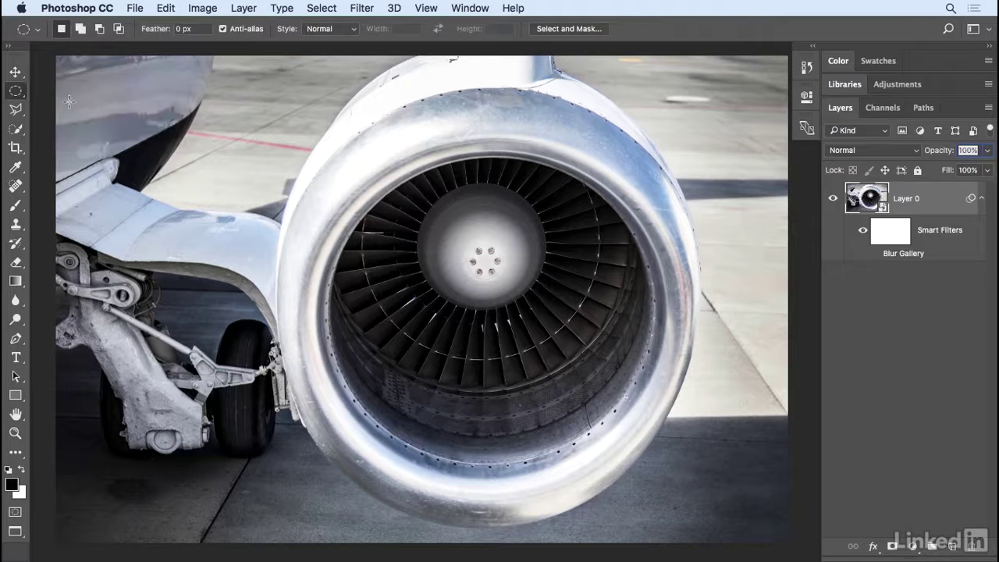
pyautogui.moveTo(322, 160); pyautogui.dragTo(667, 448)
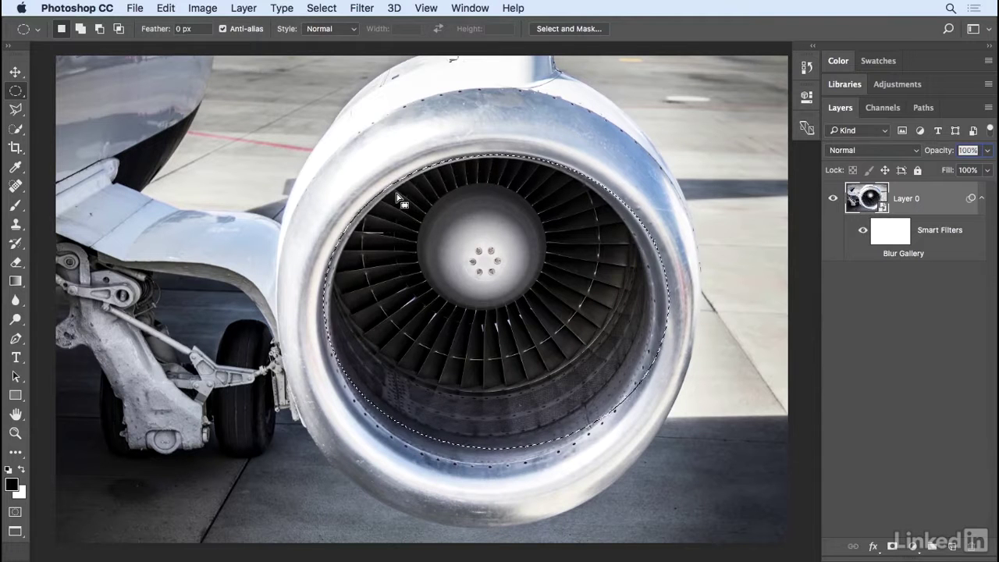
pyautogui.click(322, 8)
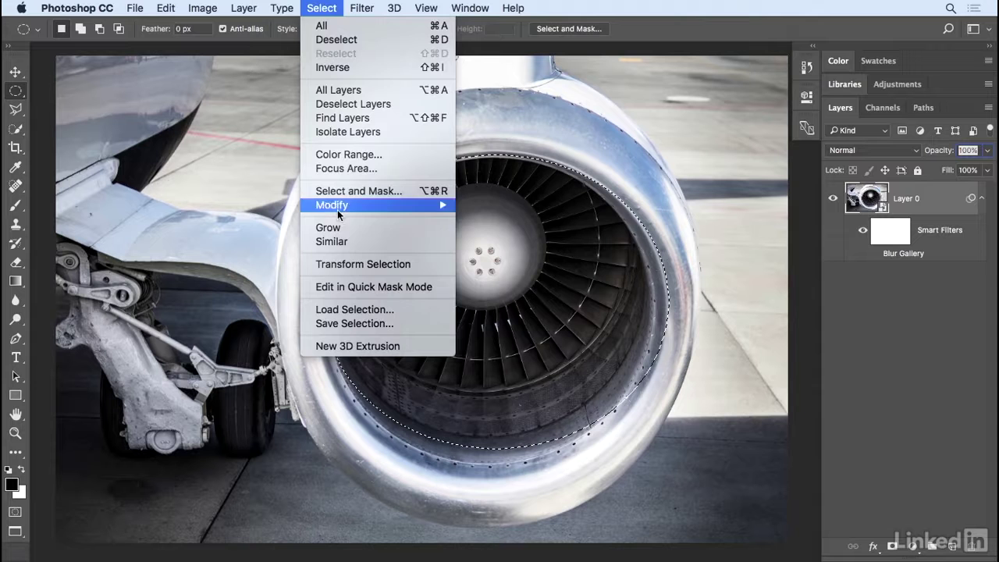
pyautogui.click(336, 265)
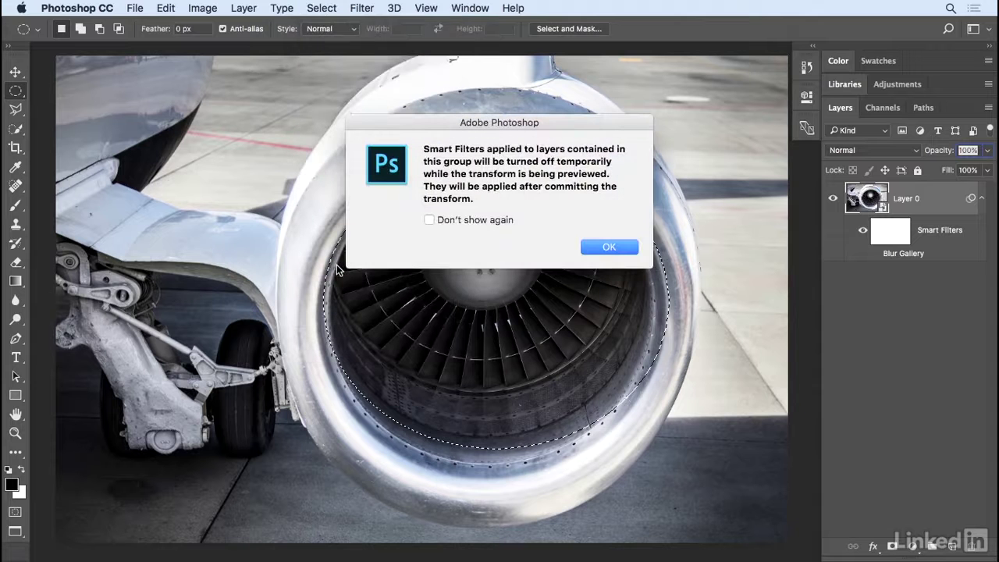
pyautogui.click(610, 247)
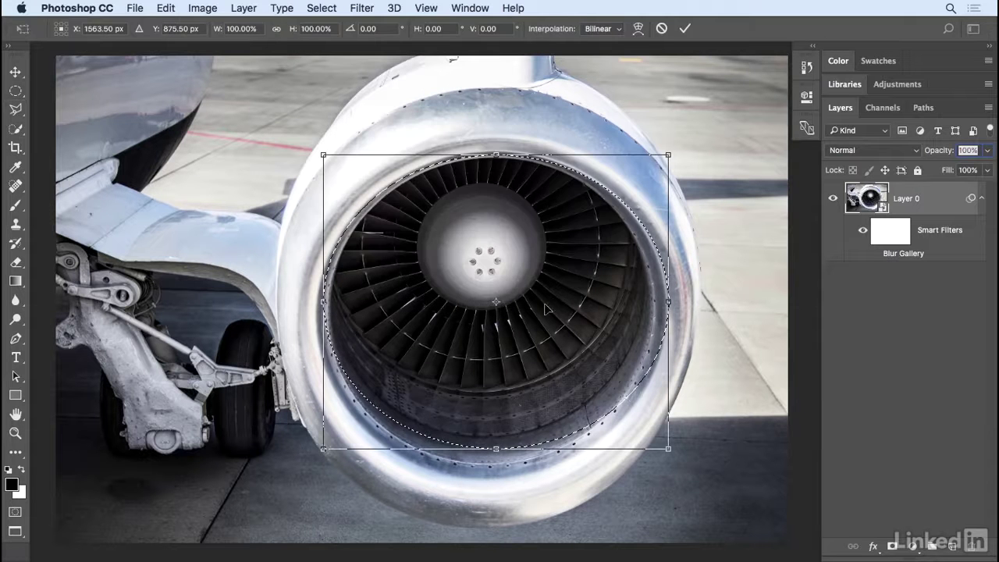
# Transform the selection, narrowing its sides and nudging it down to fit the fan blades
pyautogui.moveTo(502, 275); pyautogui.dragTo(498, 273)
pyautogui.moveTo(666, 300); pyautogui.dragTo(649, 300)
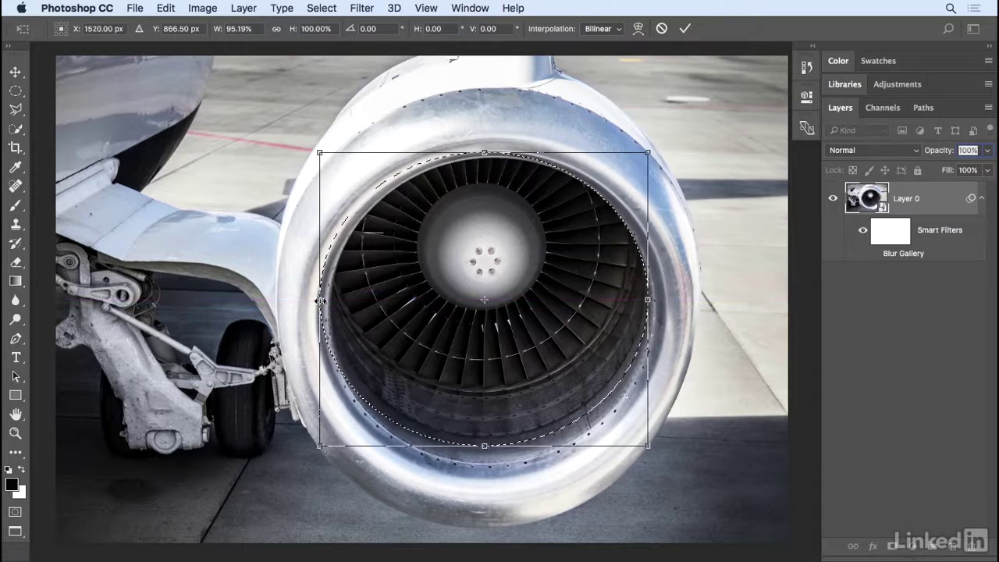
pyautogui.moveTo(320, 299); pyautogui.dragTo(328, 297)
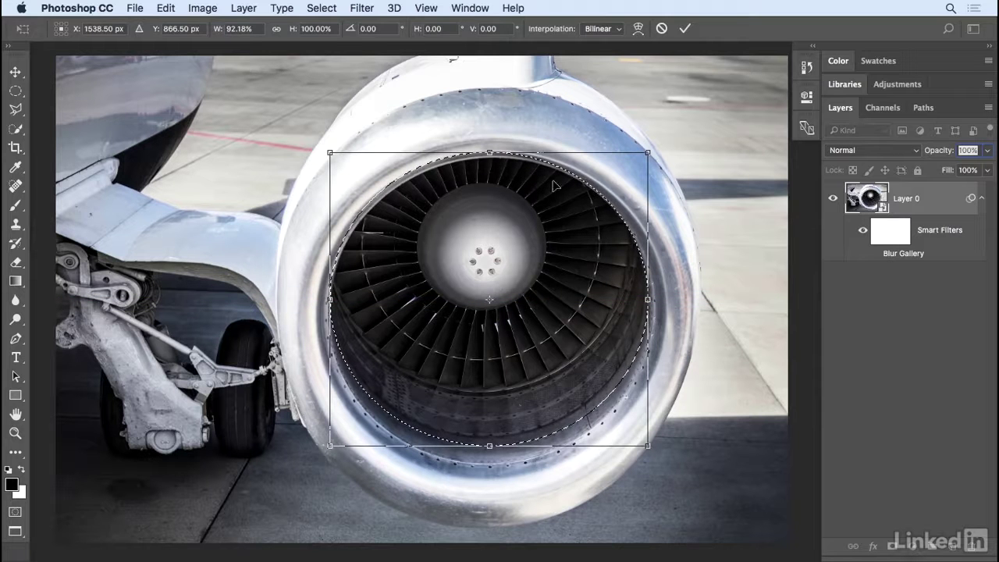
pyautogui.press('Down')
pyautogui.press('Down')
pyautogui.press('Down')
pyautogui.press('Down')
pyautogui.press('Down')
pyautogui.press('Down')
pyautogui.press('Down')
pyautogui.press('Down')
pyautogui.press('Down')
pyautogui.press('Down')
pyautogui.press('Down')
pyautogui.press('Down')
pyautogui.press('Down')
pyautogui.press('Down')
pyautogui.press('Down')
pyautogui.press('Down')
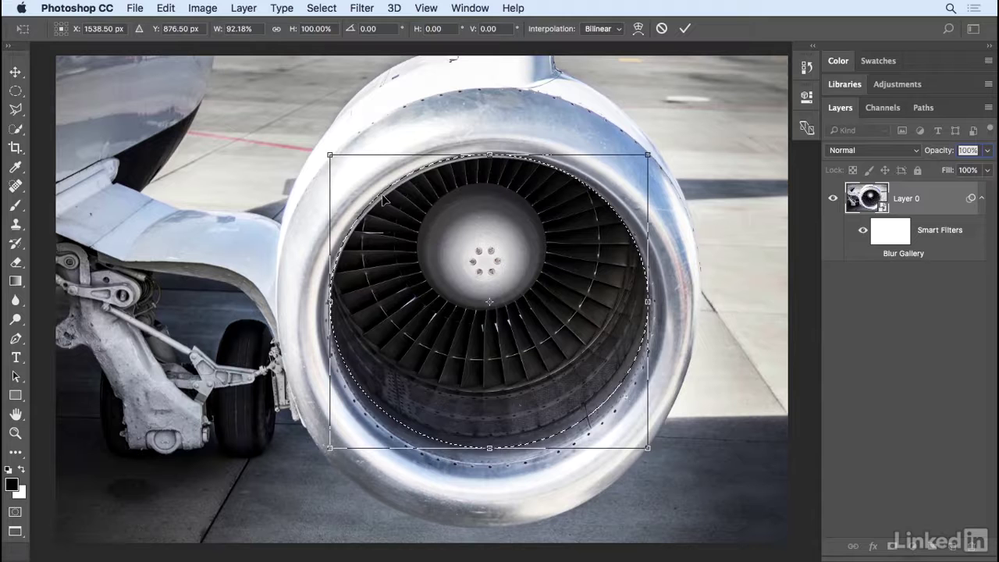
pyautogui.press('Right')
pyautogui.press('Right')
pyautogui.press('Right')
pyautogui.press('Right')
pyautogui.press('Right')
pyautogui.press('Right')
pyautogui.press('Right')
pyautogui.press('Right')
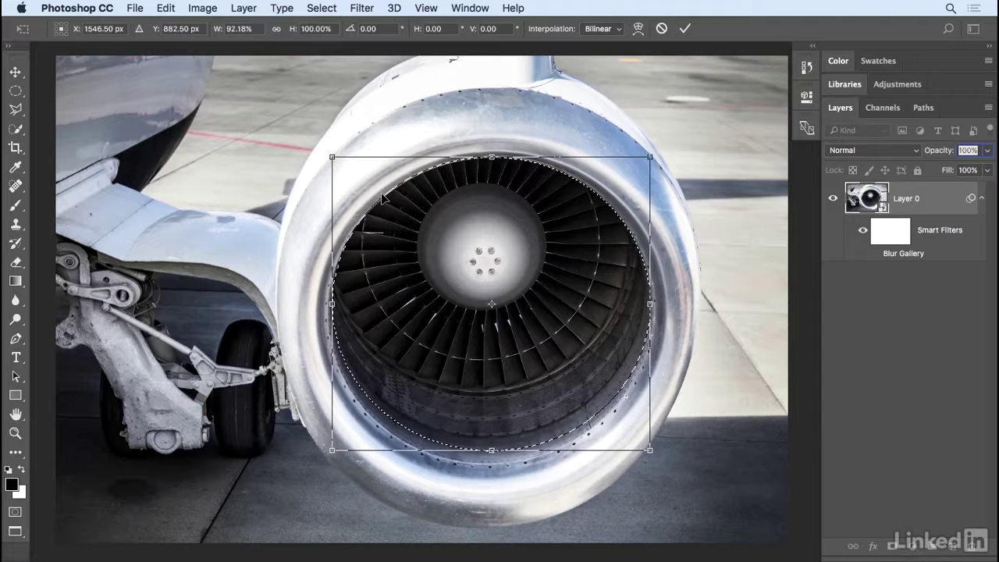
pyautogui.press('Down')
pyautogui.press('Down')
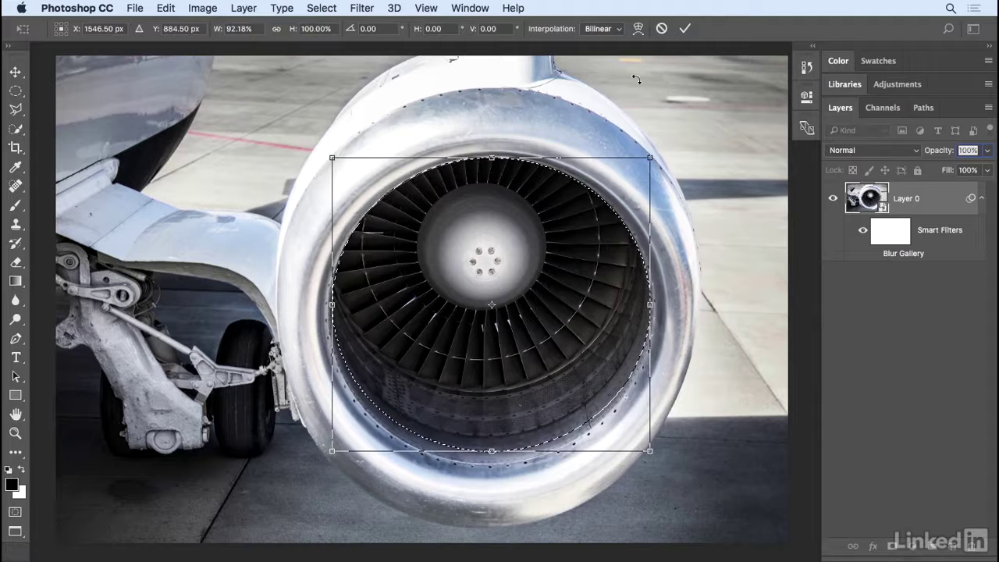
pyautogui.click(686, 29)
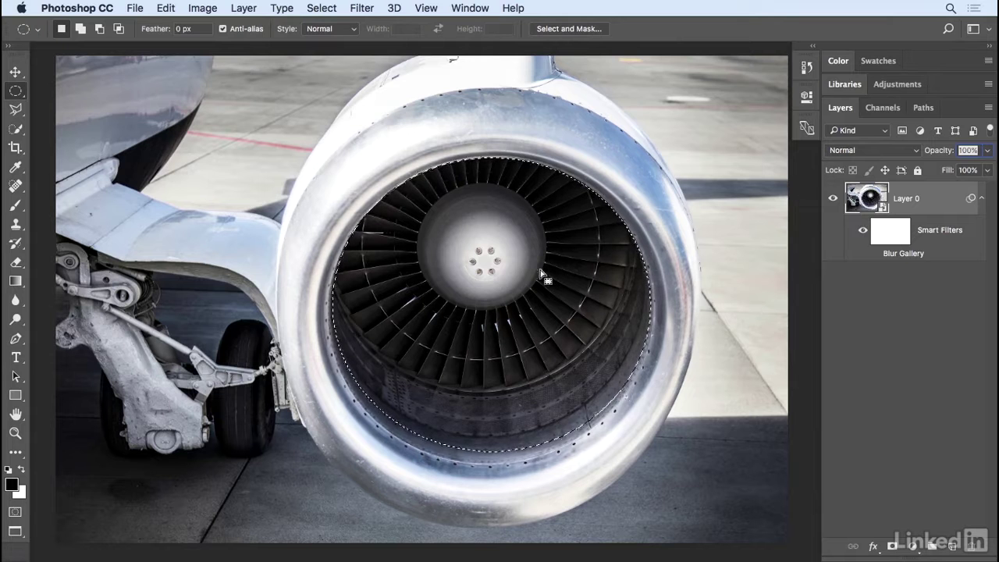
# Invert the selection, fill the filter mask black outside the fan, and deselect
pyautogui.click(330, 9)
pyautogui.click(342, 75)
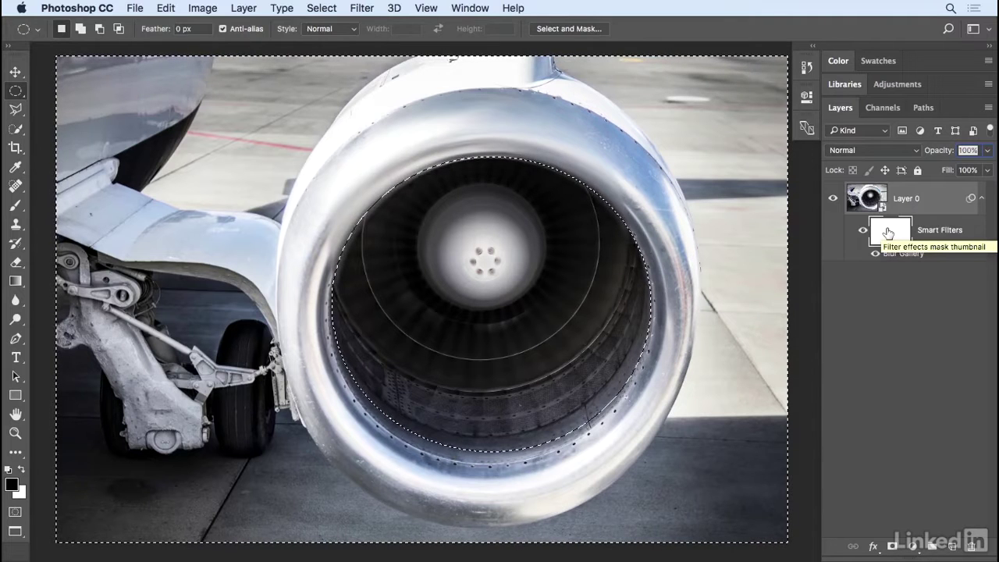
pyautogui.hotkey('alt', 'BackSpace')
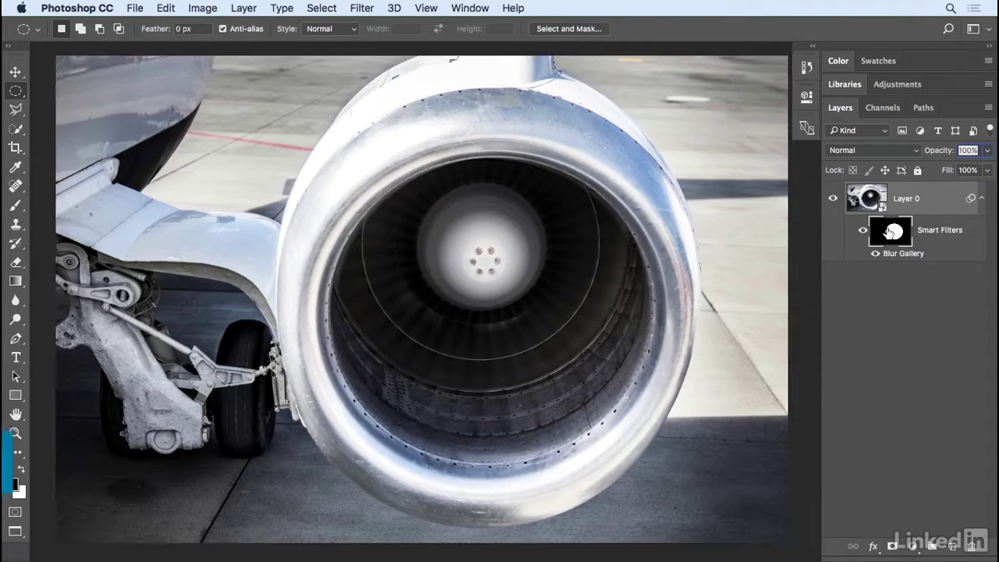
pyautogui.hotkey('ctrl', 'd')
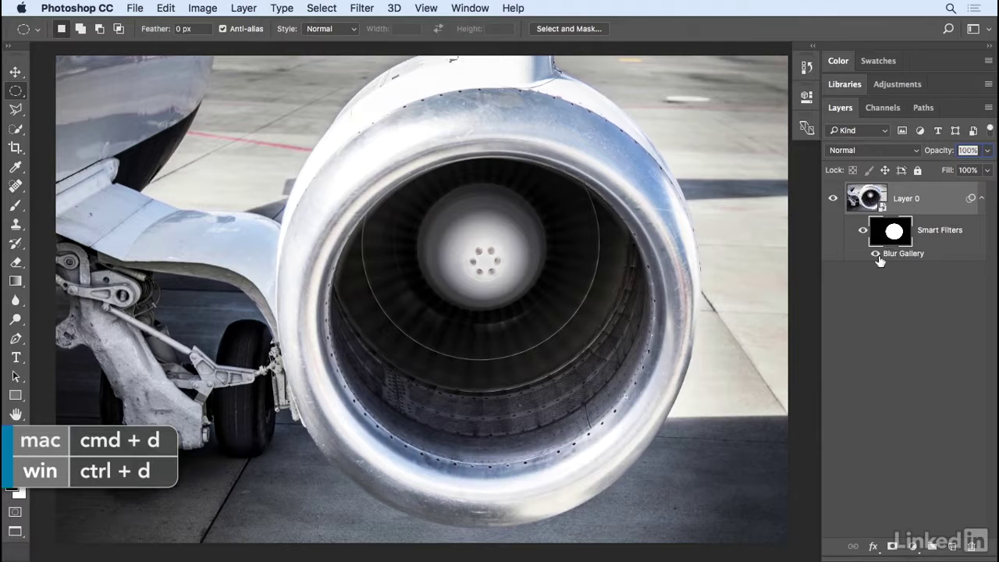
# Compare the masked blur with the original and feather the filter mask edge to 1.6 px
pyautogui.click(874, 257)
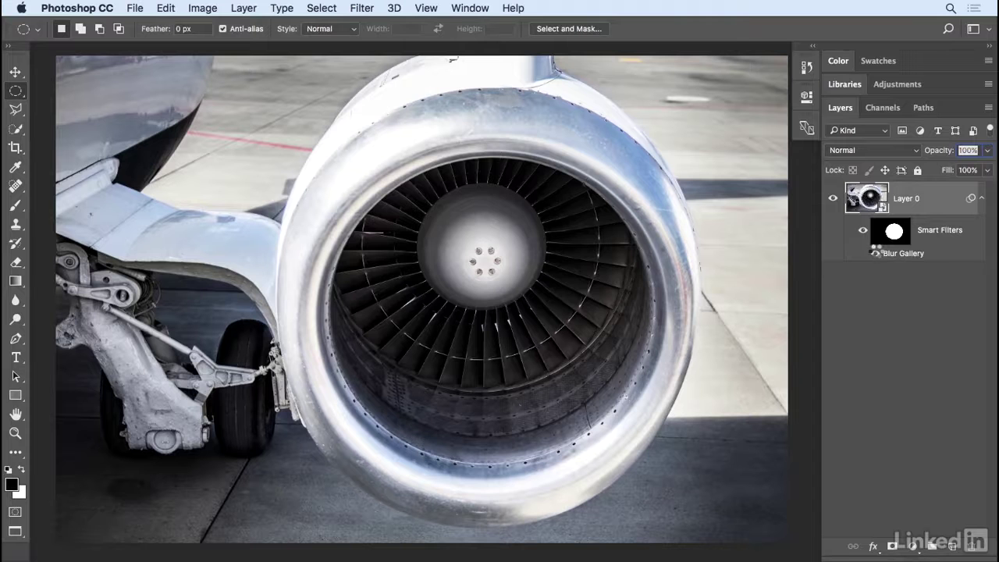
pyautogui.click(876, 254)
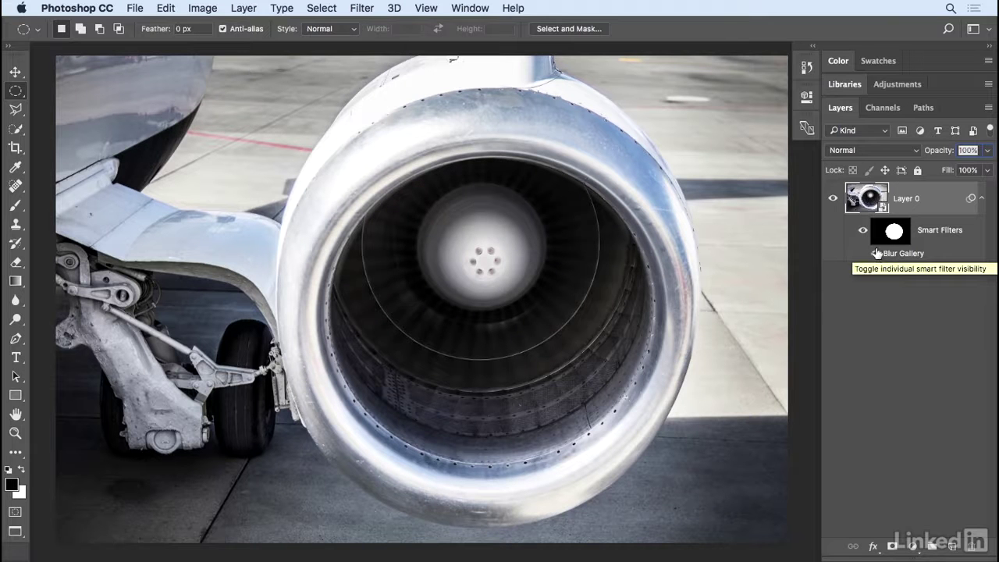
pyautogui.click(806, 100)
pyautogui.moveTo(595, 240); pyautogui.dragTo(609, 240)
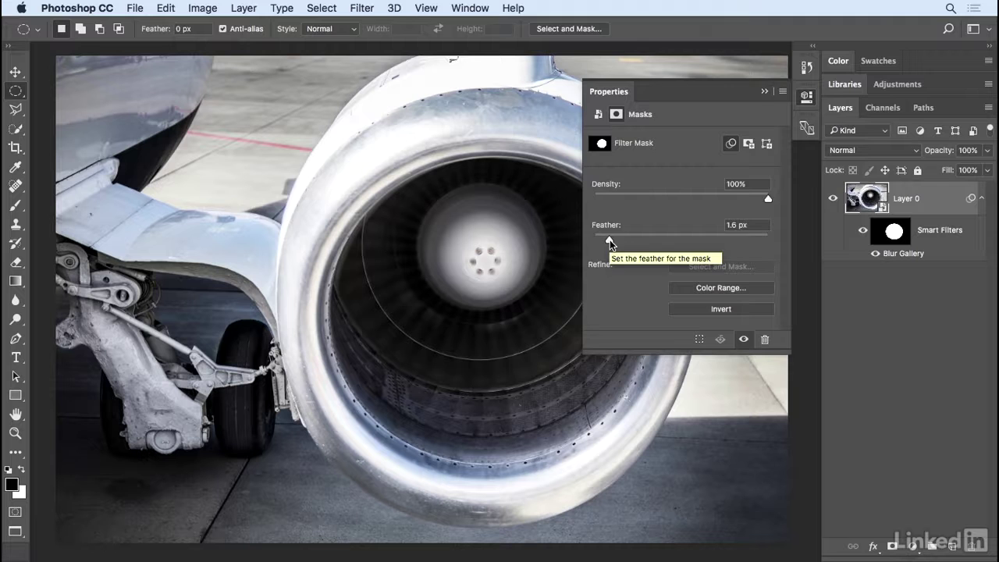
pyautogui.click(764, 92)
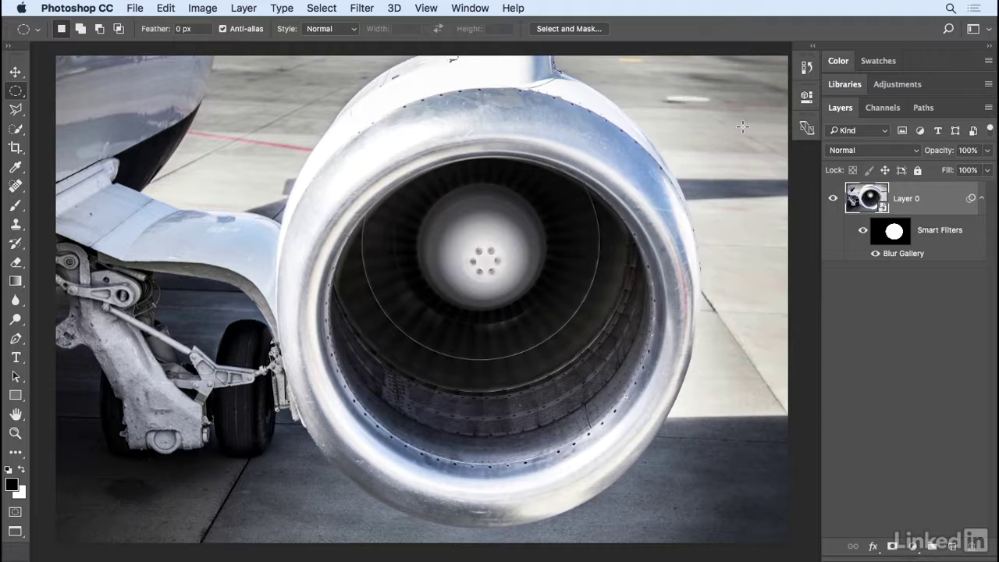